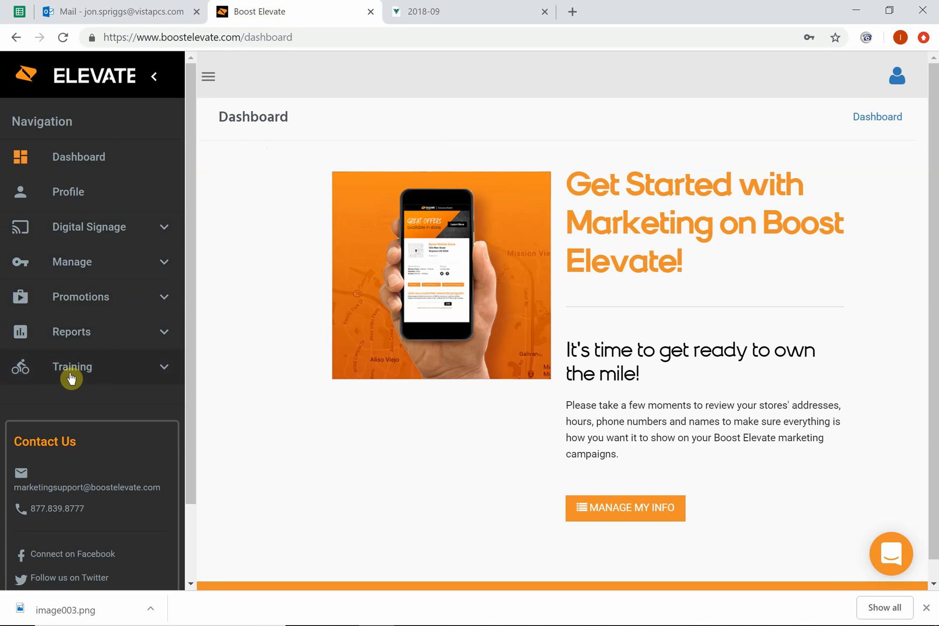
# Step: Open the scheduled promotions and review the list of past promotions
pyautogui.click(86, 300)
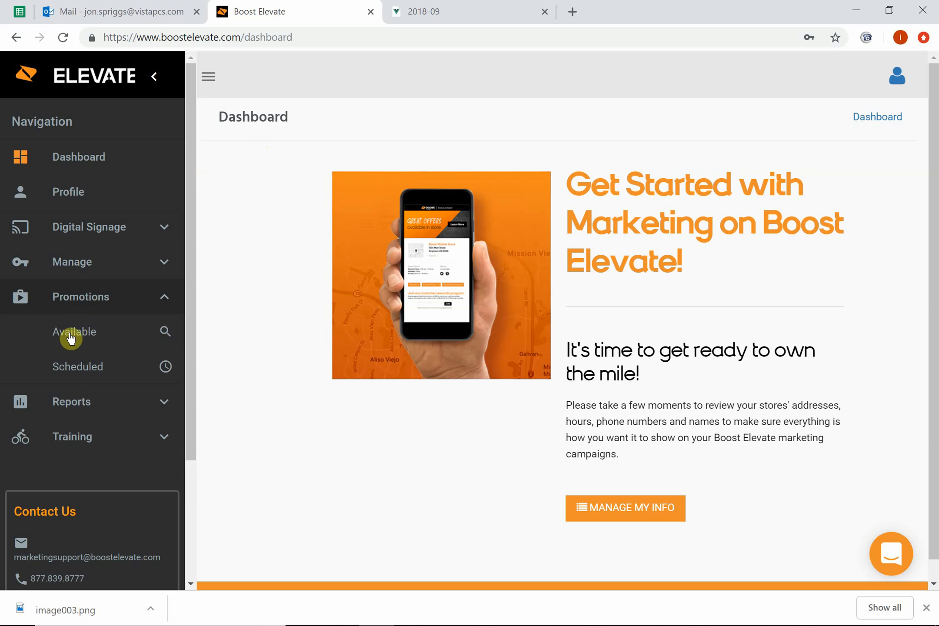
pyautogui.click(79, 370)
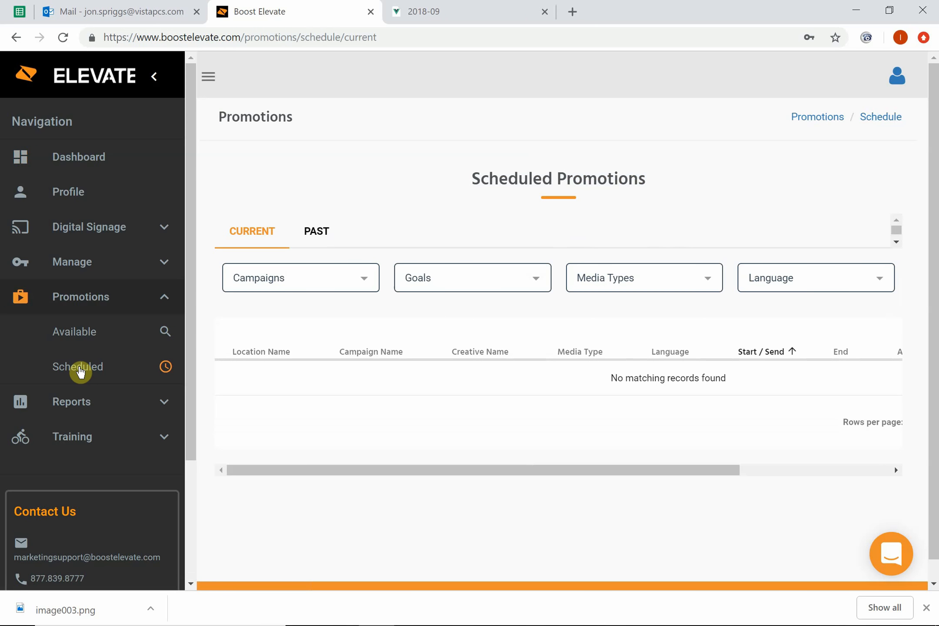
pyautogui.click(320, 240)
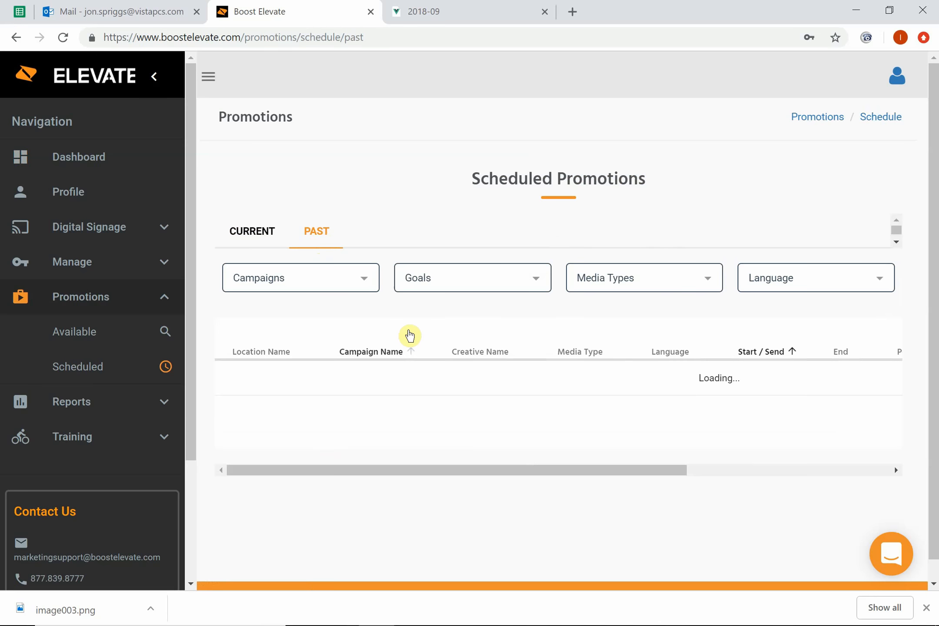
pyautogui.scroll(-3, 450, 426)
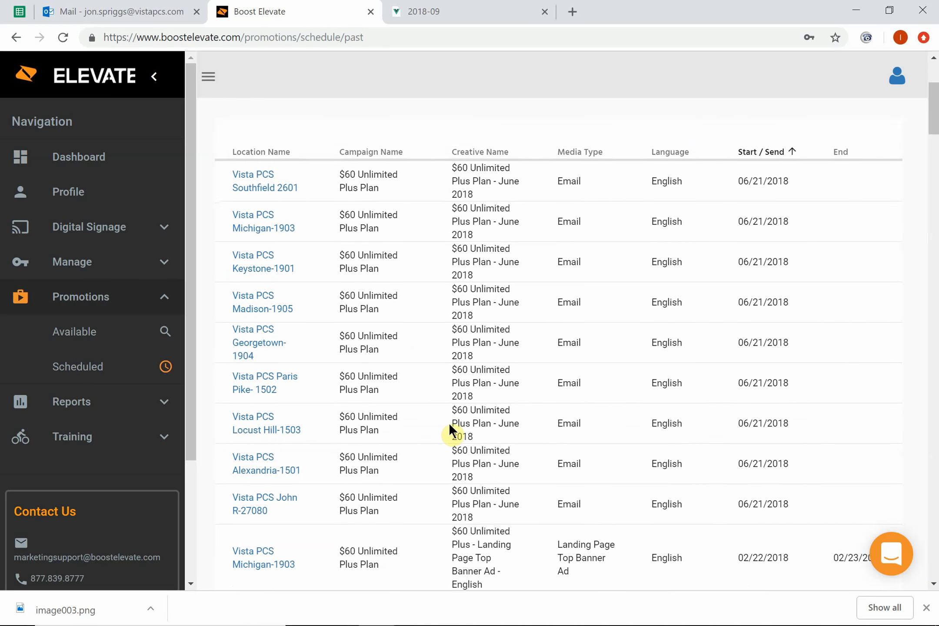
pyautogui.scroll(-10, 450, 426)
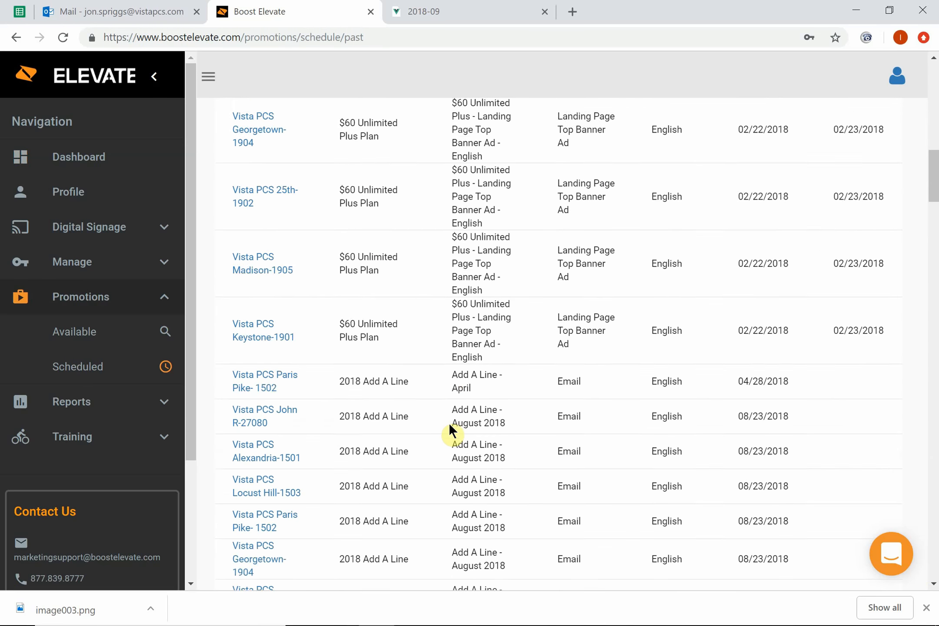
pyautogui.scroll(-10, 449, 423)
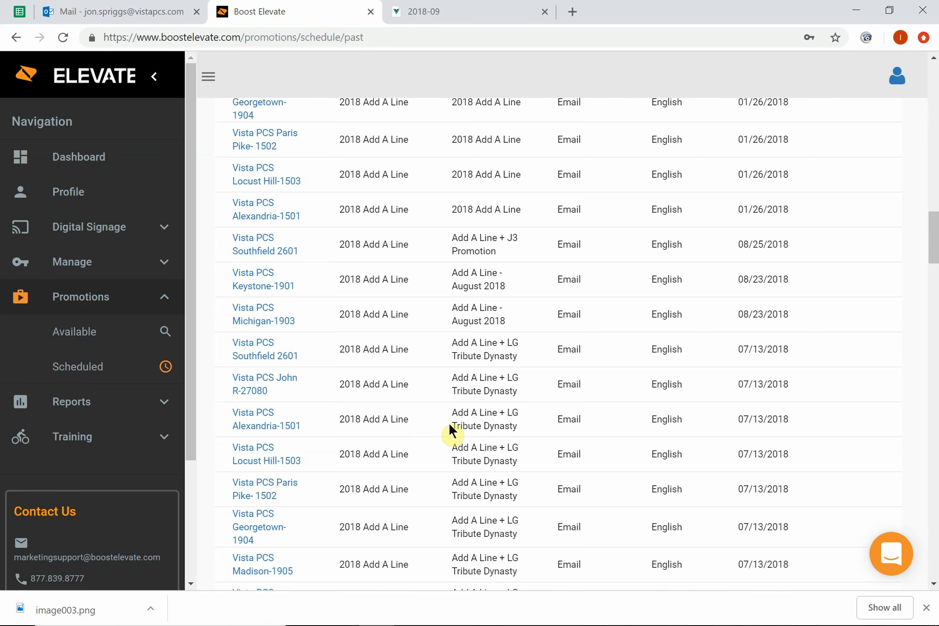
pyautogui.scroll(-12, 449, 423)
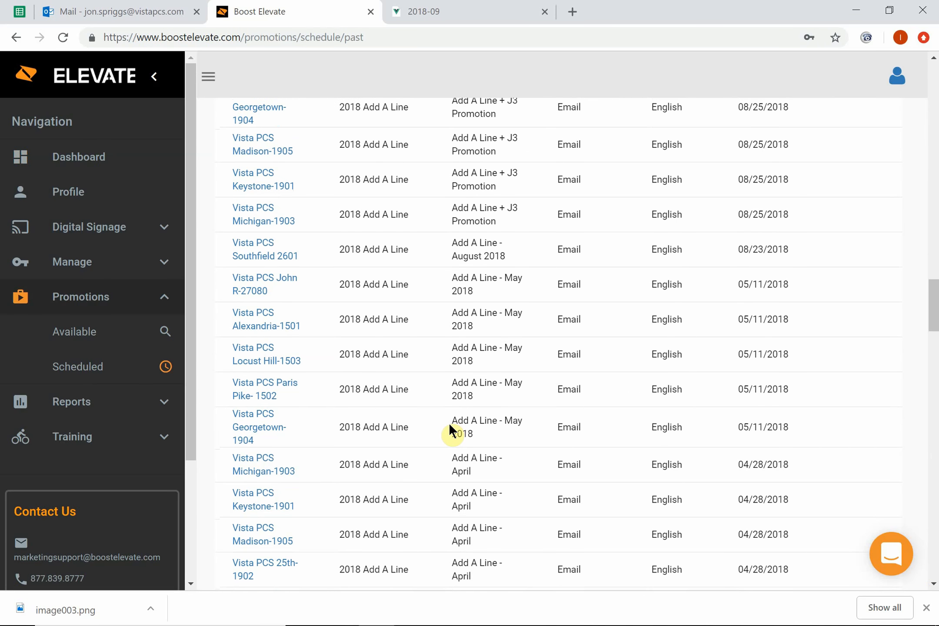
pyautogui.scroll(10, 450, 422)
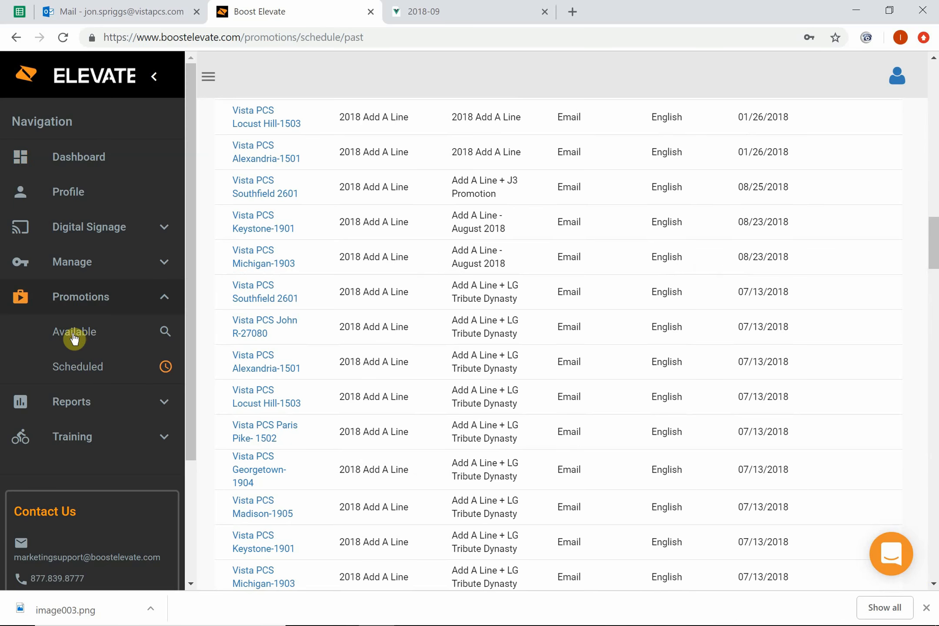
# Step: Open the available promotions and look through the email, text message and banner campaigns on offer
pyautogui.click(73, 338)
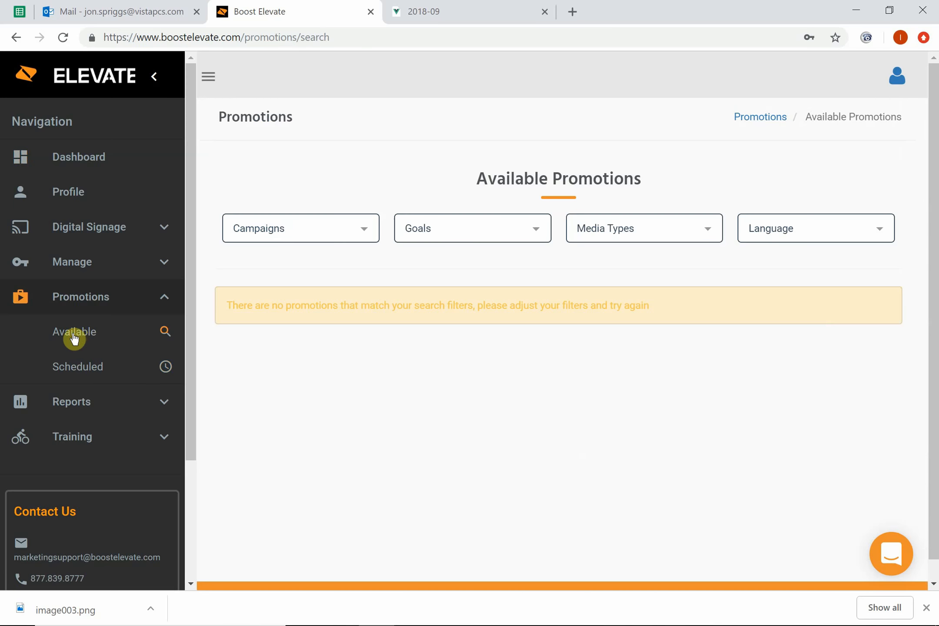
pyautogui.scroll(-2, 550, 402)
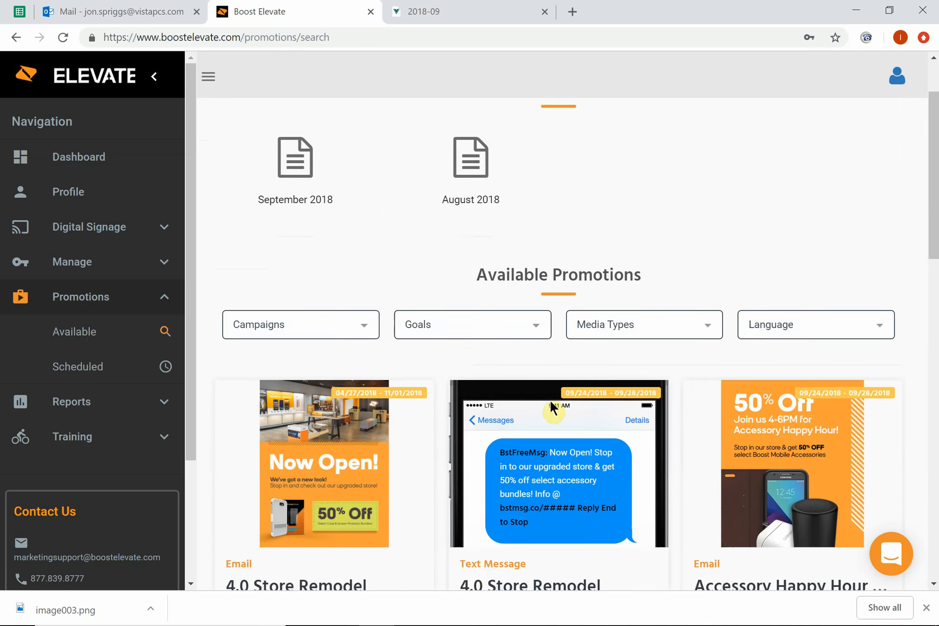
pyautogui.scroll(-3, 550, 402)
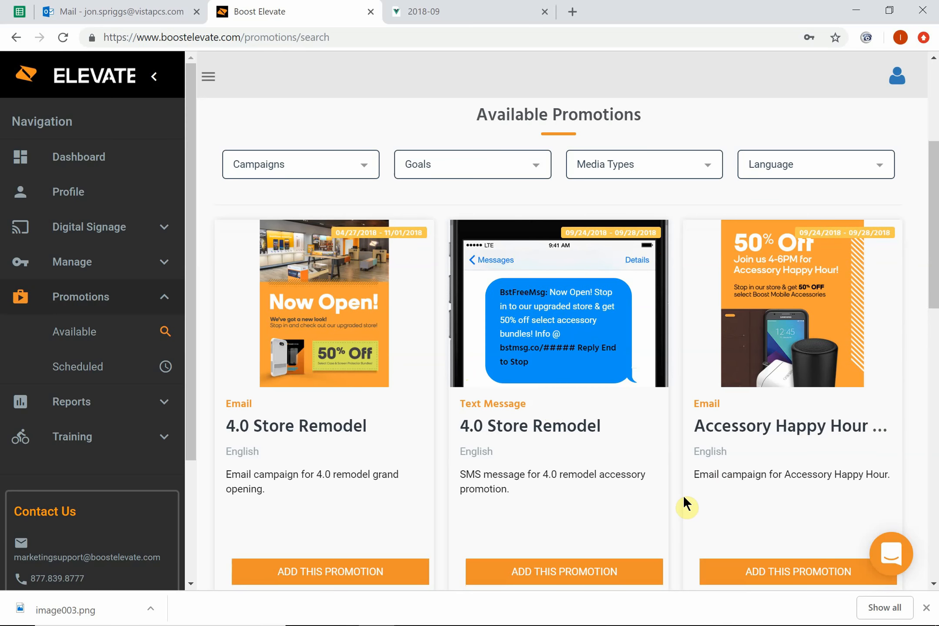
pyautogui.scroll(-3, 684, 498)
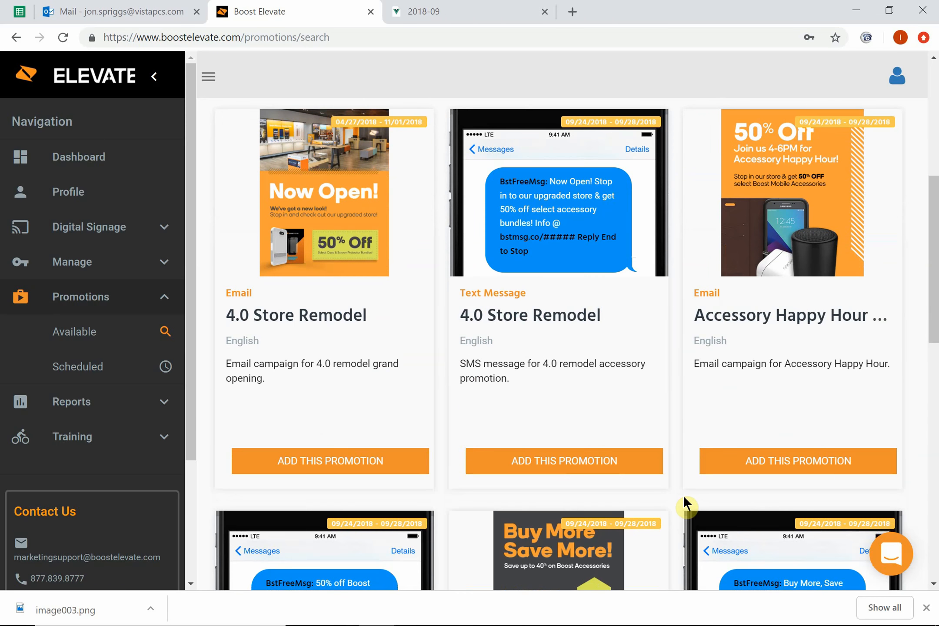
pyautogui.scroll(3, 683, 495)
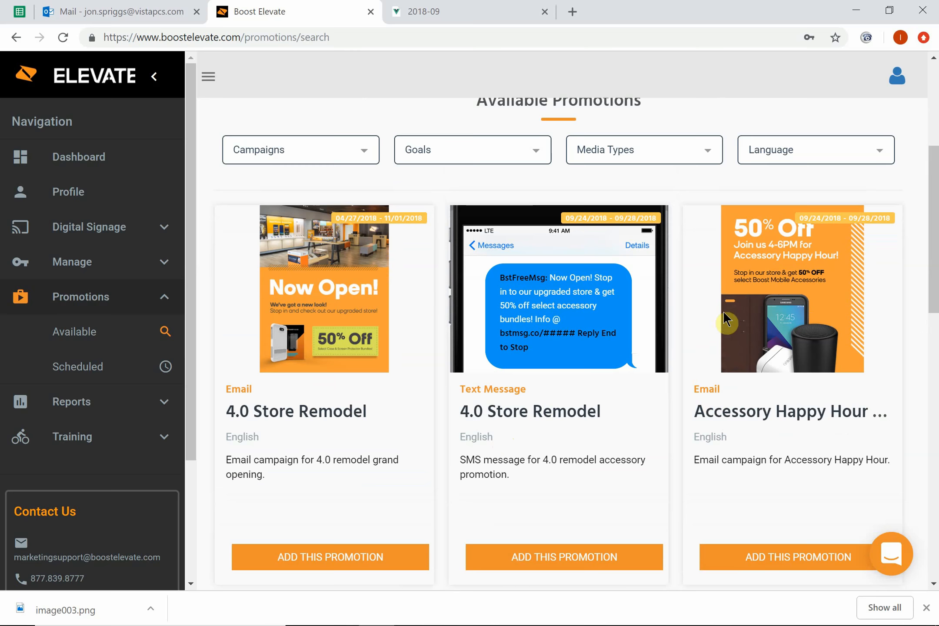
pyautogui.scroll(-5, 734, 287)
pyautogui.scroll(-5, 733, 297)
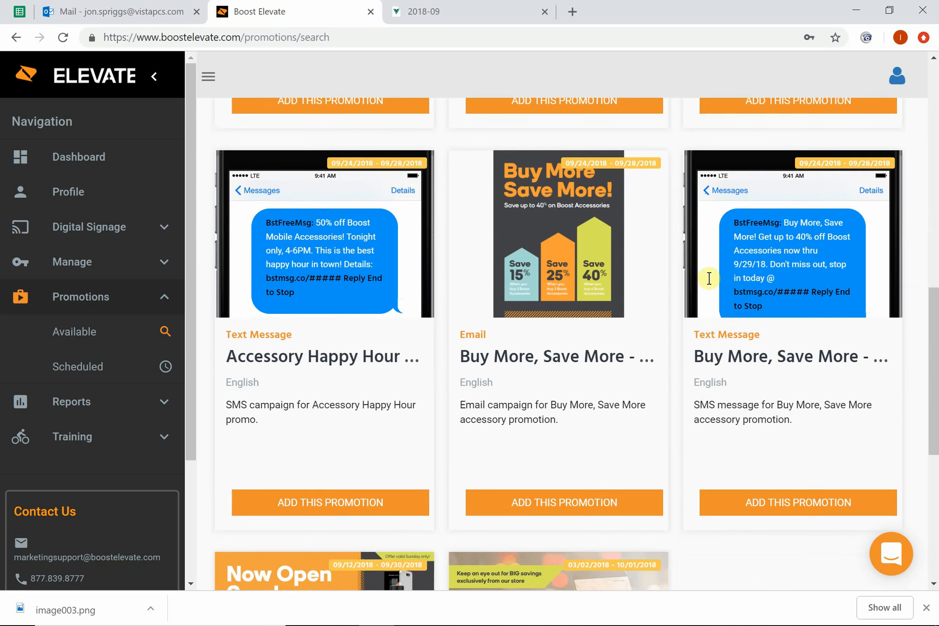
pyautogui.scroll(-7, 530, 232)
pyautogui.scroll(-2, 529, 235)
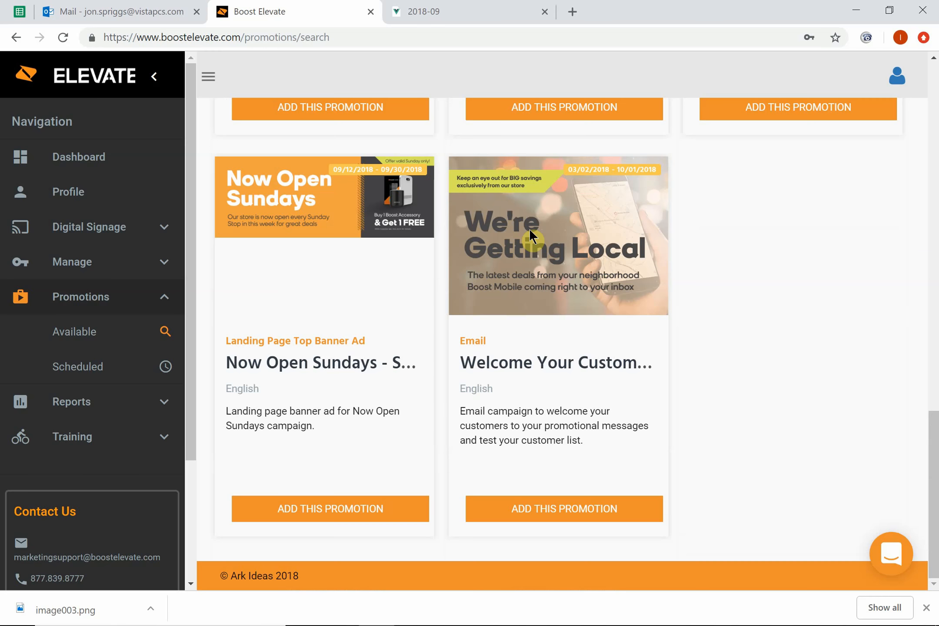
pyautogui.scroll(4, 529, 234)
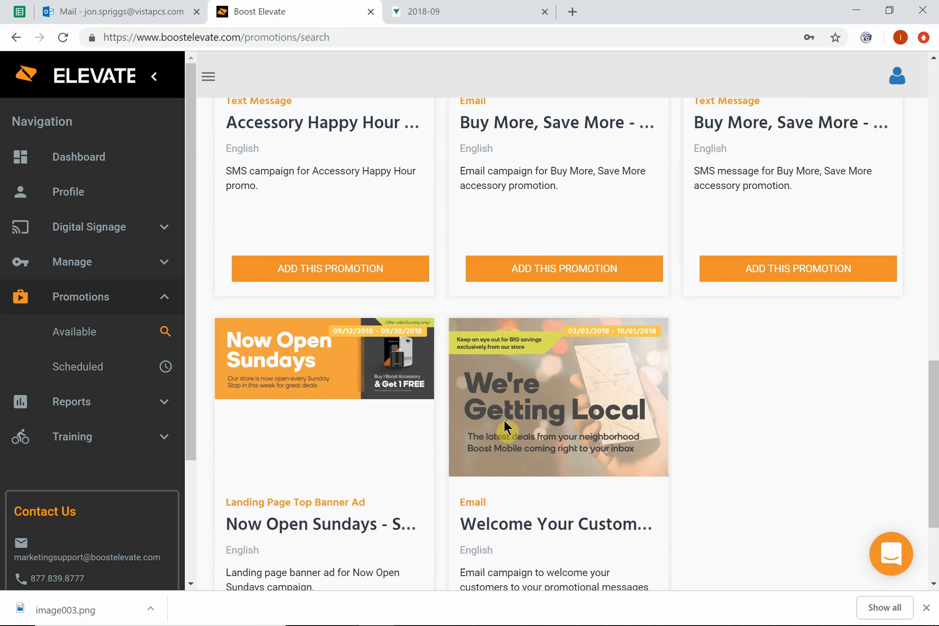
pyautogui.scroll(13, 504, 420)
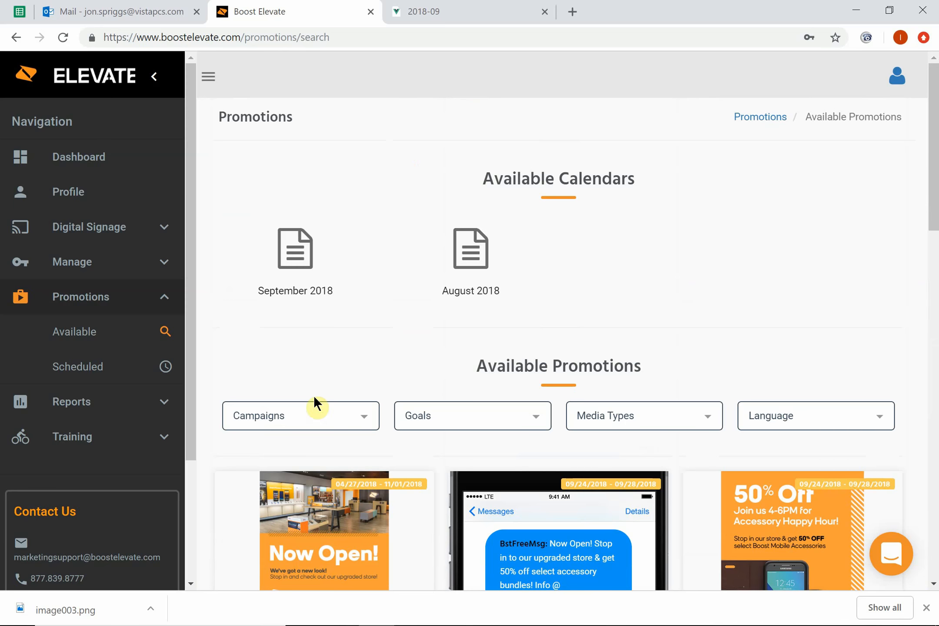
# Step: Try filtering the available promotions by the 2018 Add A Line campaign and check the media type filter options
pyautogui.click(359, 417)
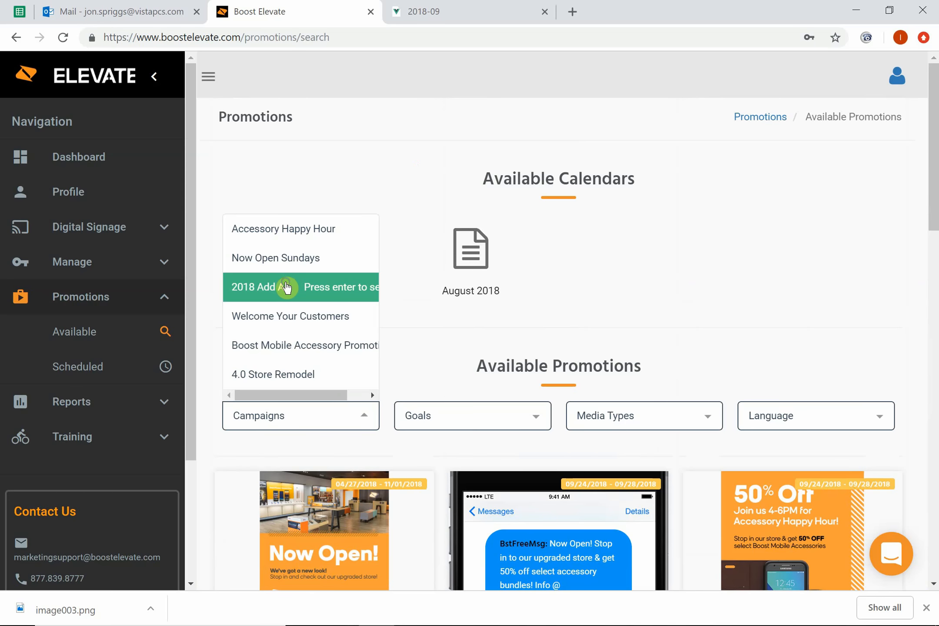
pyautogui.rightClick(286, 287)
pyautogui.click(270, 287)
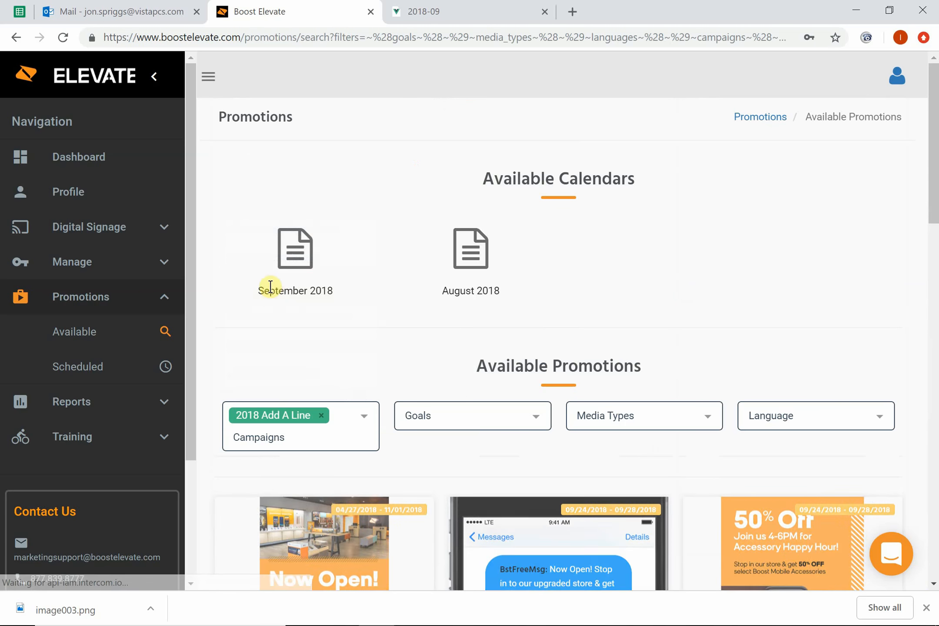
pyautogui.scroll(-1, 332, 351)
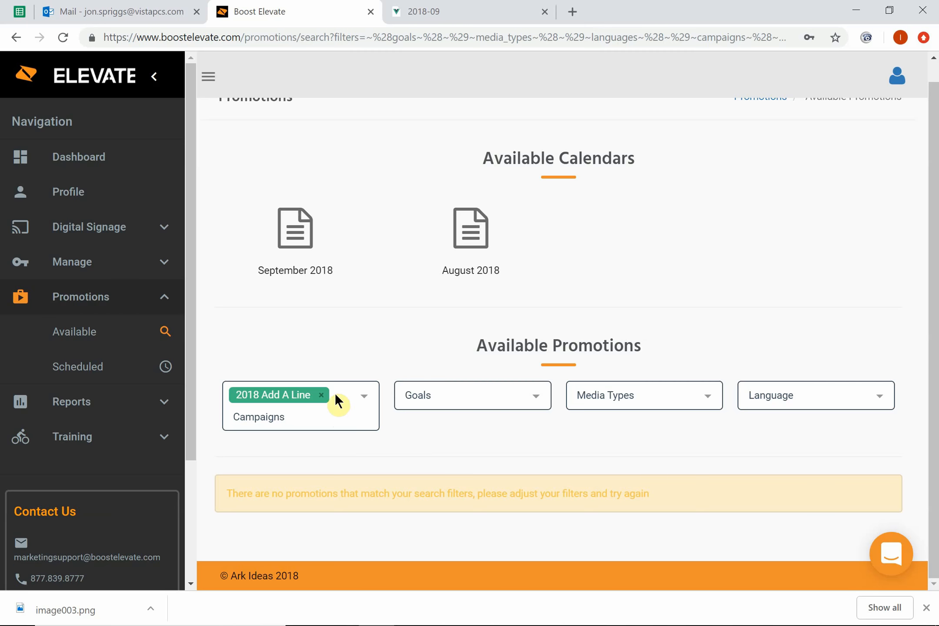
pyautogui.click(322, 397)
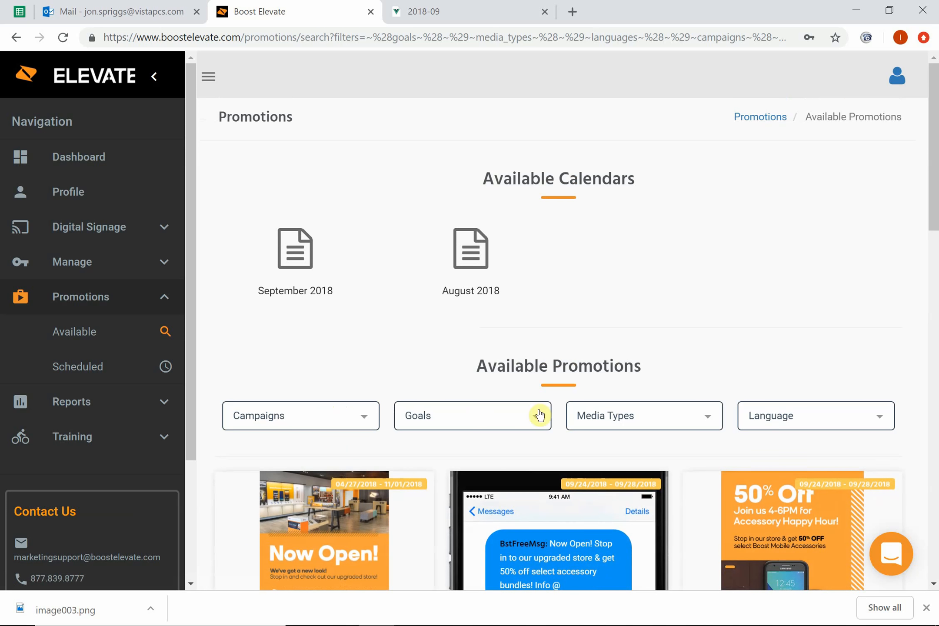
pyautogui.click(599, 416)
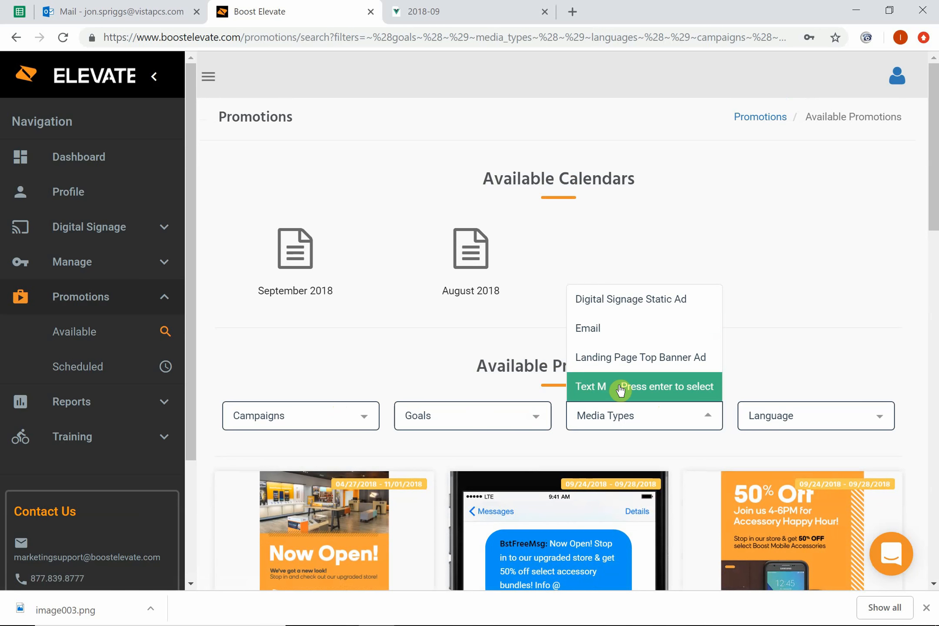
pyautogui.click(788, 342)
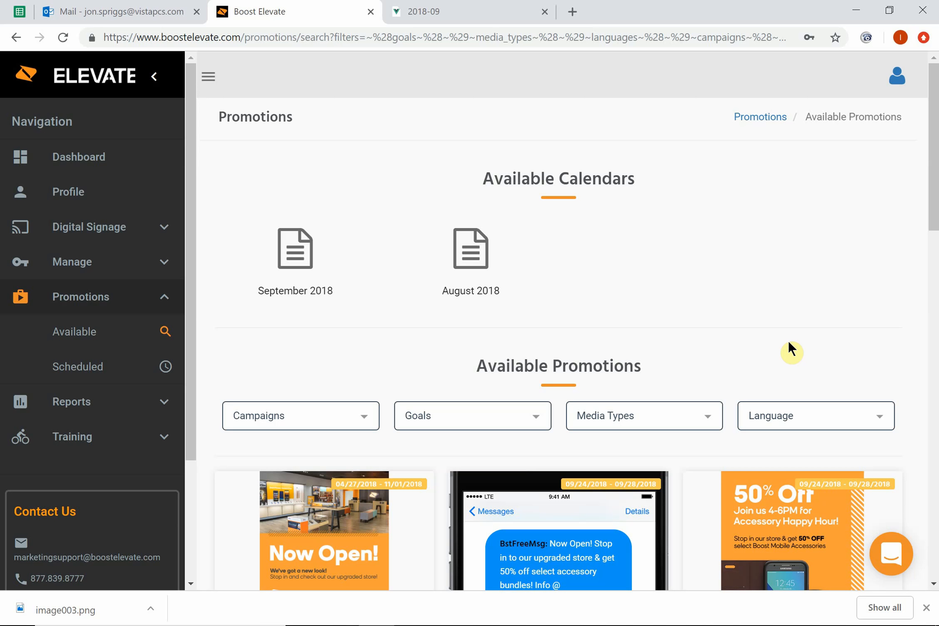
# Step: Add the Accessory Happy Hour email promotion to start its setup
pyautogui.scroll(-4, 710, 327)
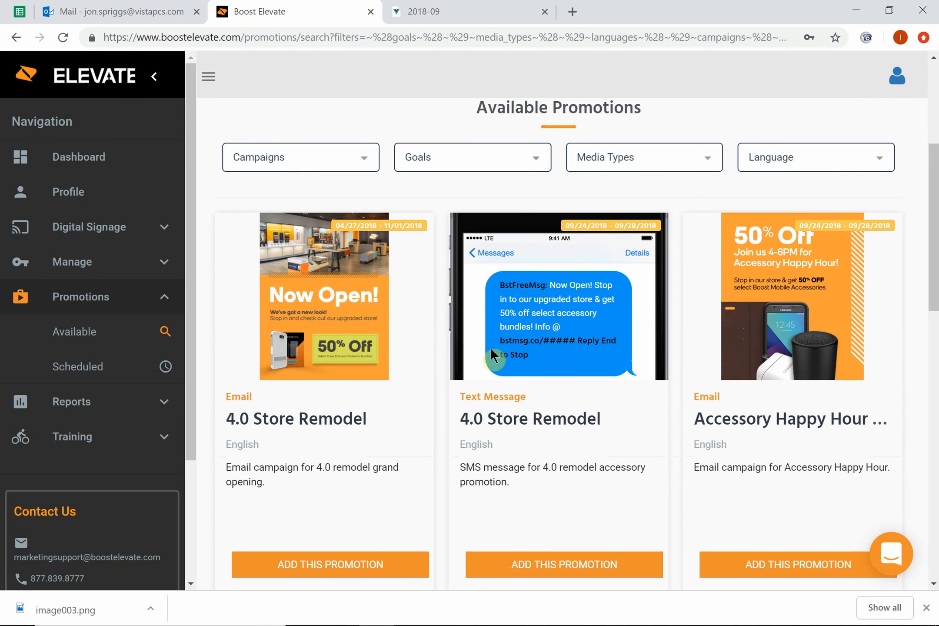
pyautogui.scroll(-1, 565, 314)
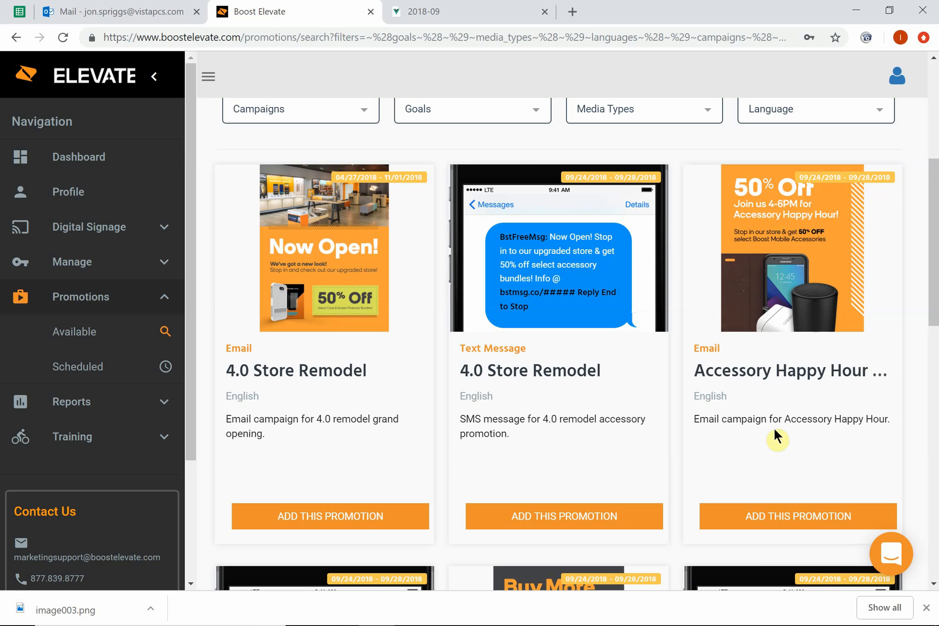
pyautogui.click(769, 518)
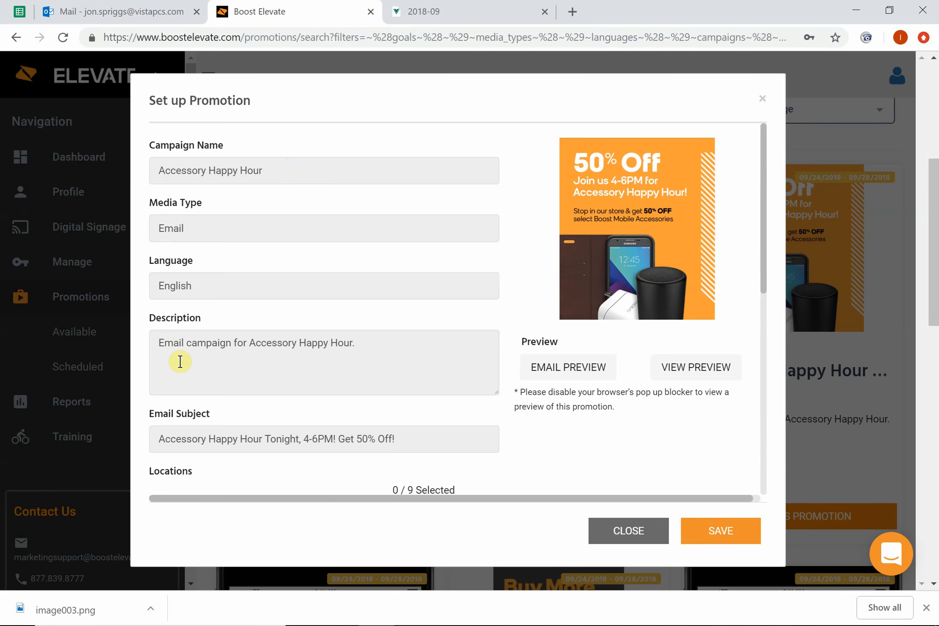
# Step: Try selecting all locations for the promotion, and clear the whole selection again
pyautogui.scroll(-3, 180, 361)
pyautogui.scroll(-2, 181, 367)
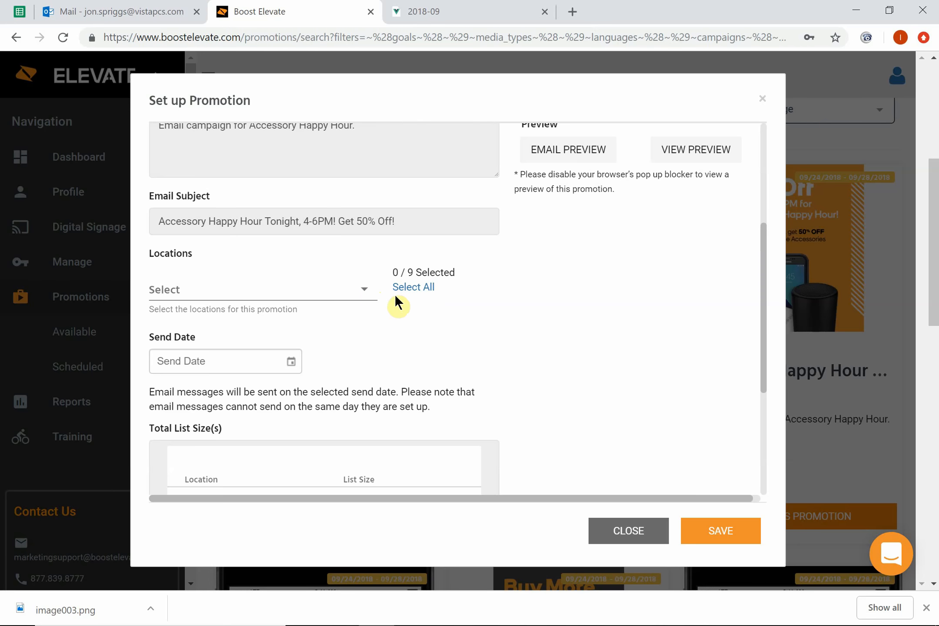
pyautogui.click(413, 289)
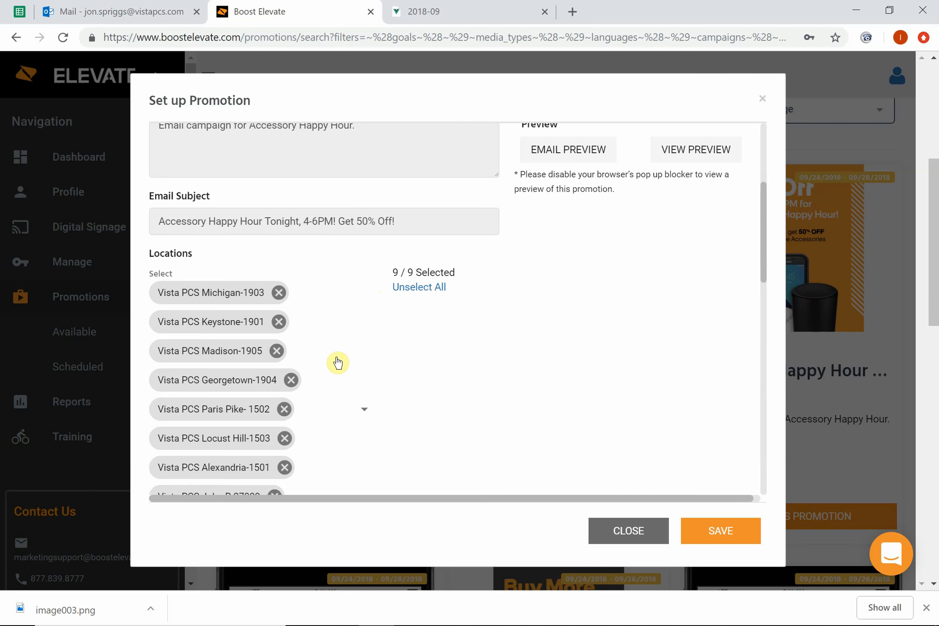
pyautogui.scroll(-5, 336, 360)
pyautogui.scroll(3, 336, 356)
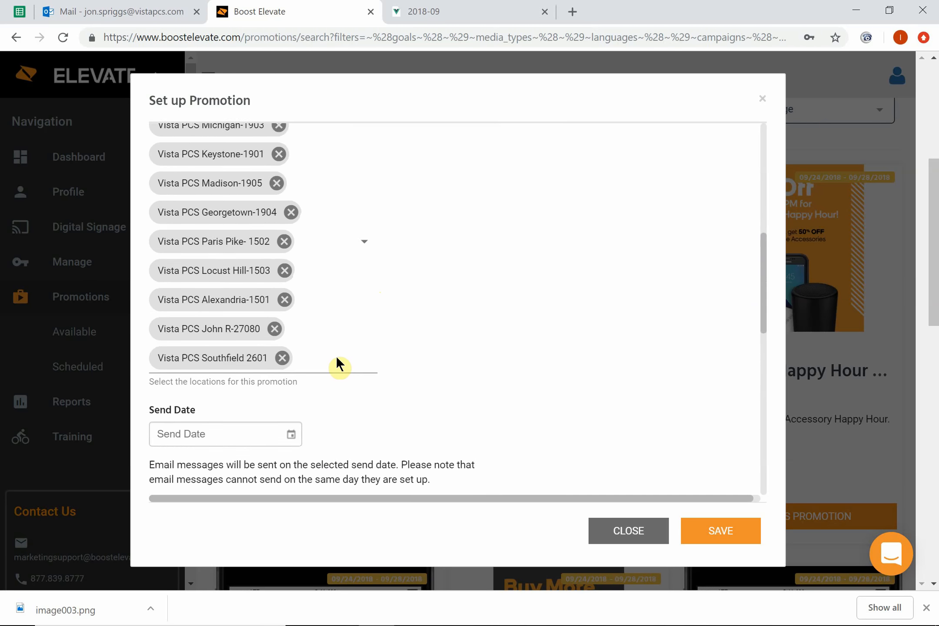
pyautogui.click(417, 191)
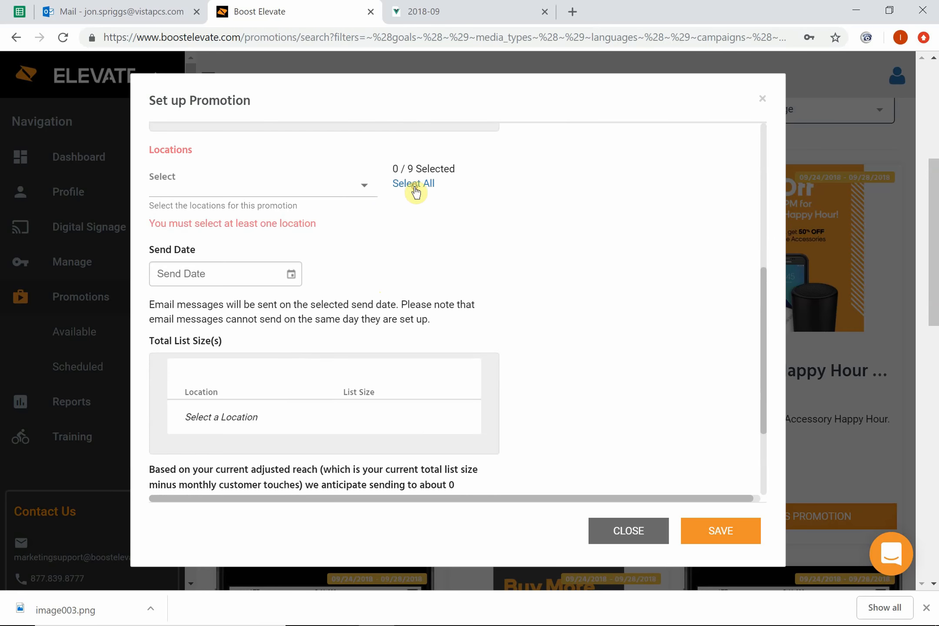
# Step: Select the locations Vista PCS Michigan-1903, Vista PCS Keystone-1901 and Vista PCS Madison-1905 for the promotion
pyautogui.click(364, 189)
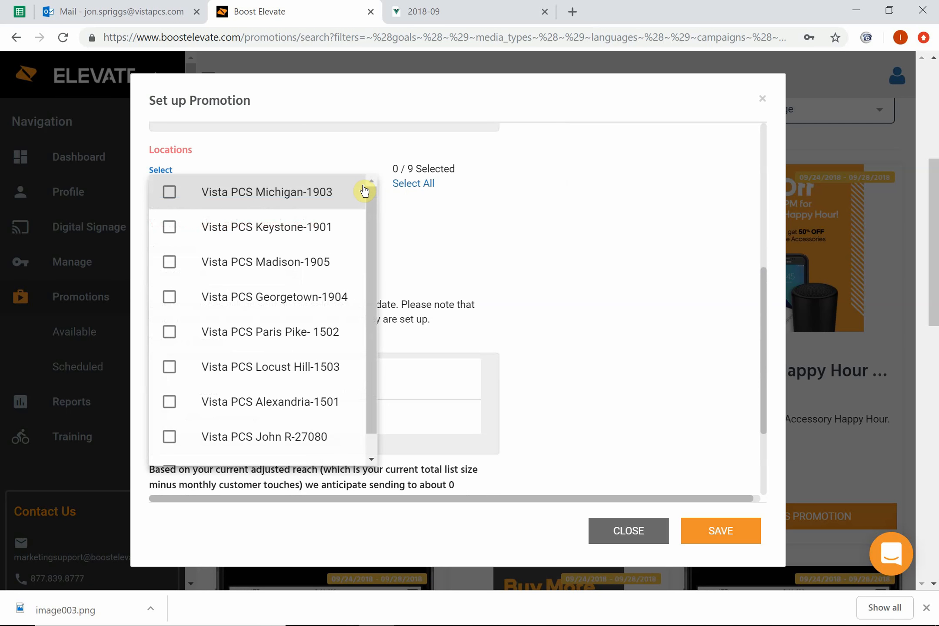
pyautogui.click(241, 195)
pyautogui.click(245, 235)
pyautogui.click(247, 262)
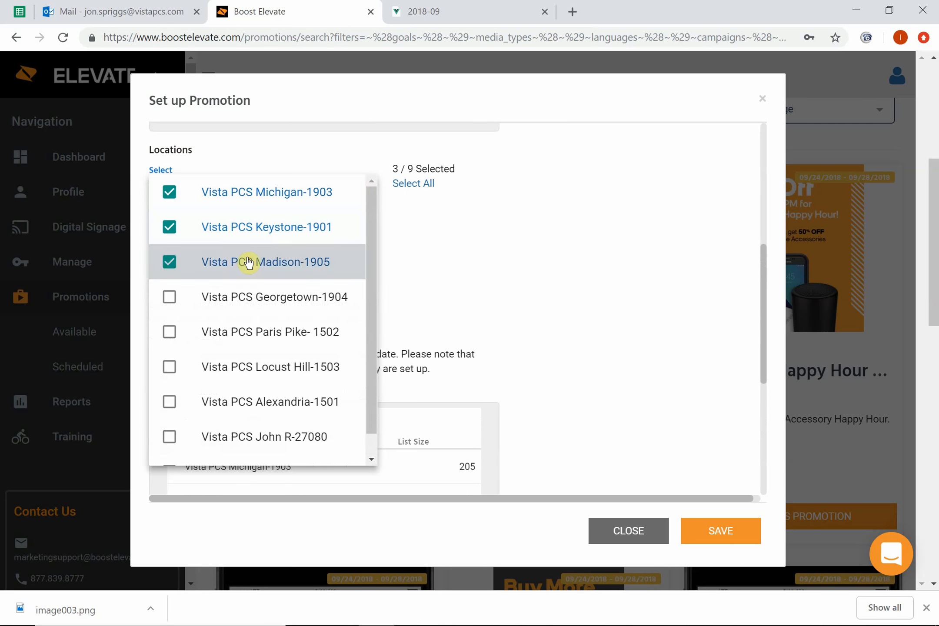
pyautogui.click(476, 247)
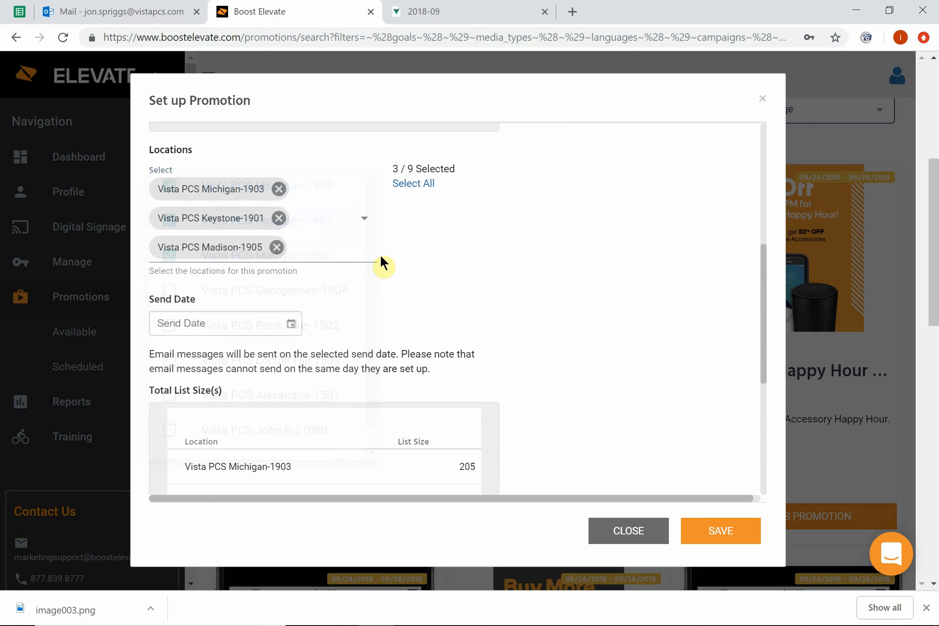
# Step: Check the send date calendar for selectable days without choosing one
pyautogui.click(291, 324)
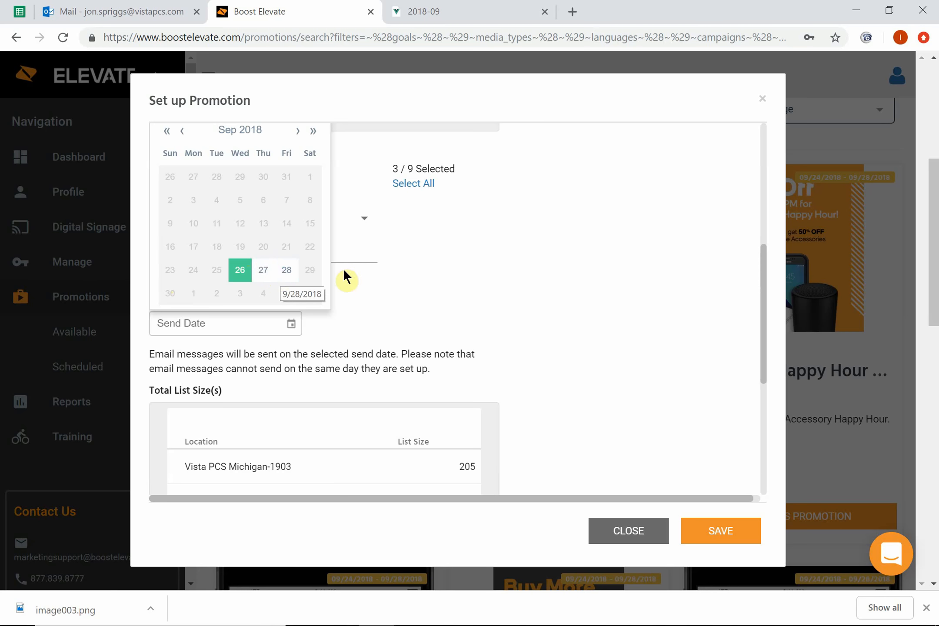
pyautogui.click(399, 278)
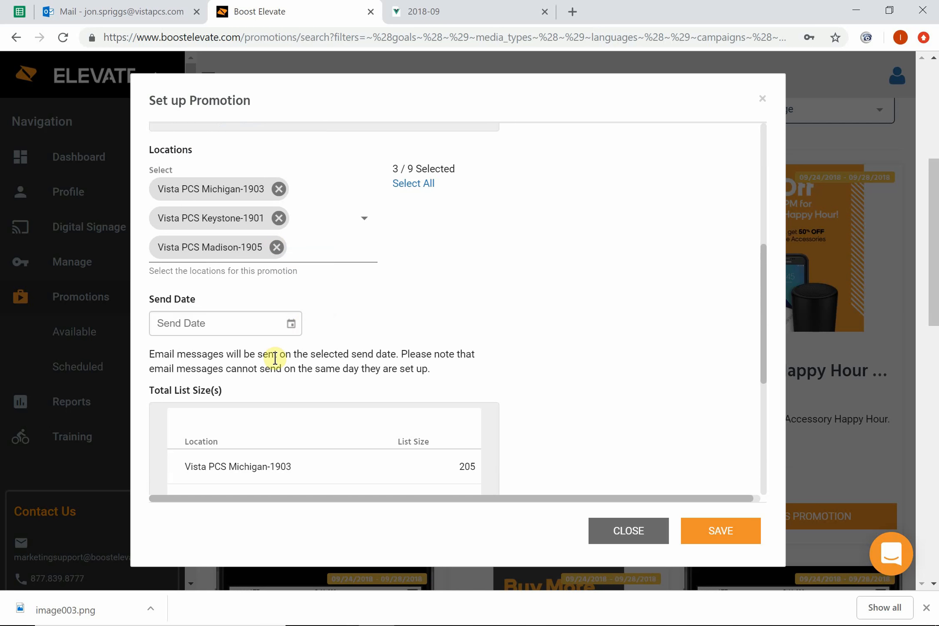
# Step: Review the promotion's total list sizes per location, the anticipated reach and the landing page notes
pyautogui.scroll(-5, 275, 358)
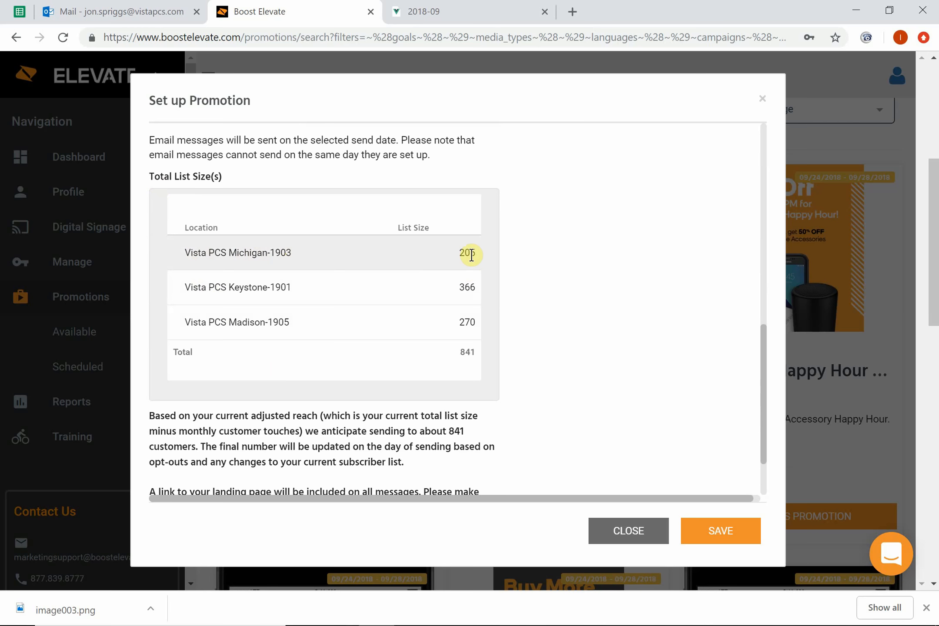
pyautogui.scroll(-1, 330, 295)
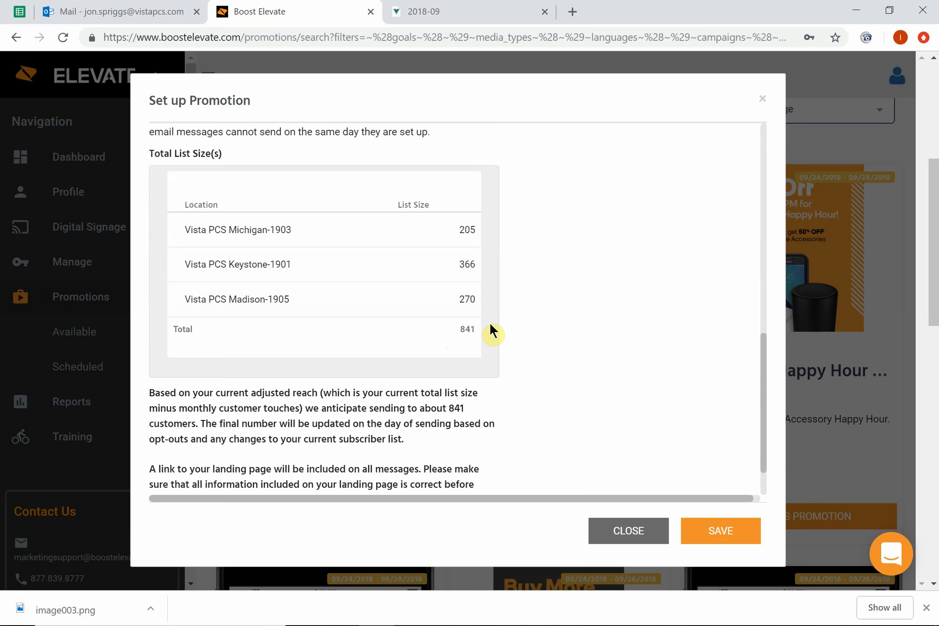
pyautogui.scroll(-3, 489, 322)
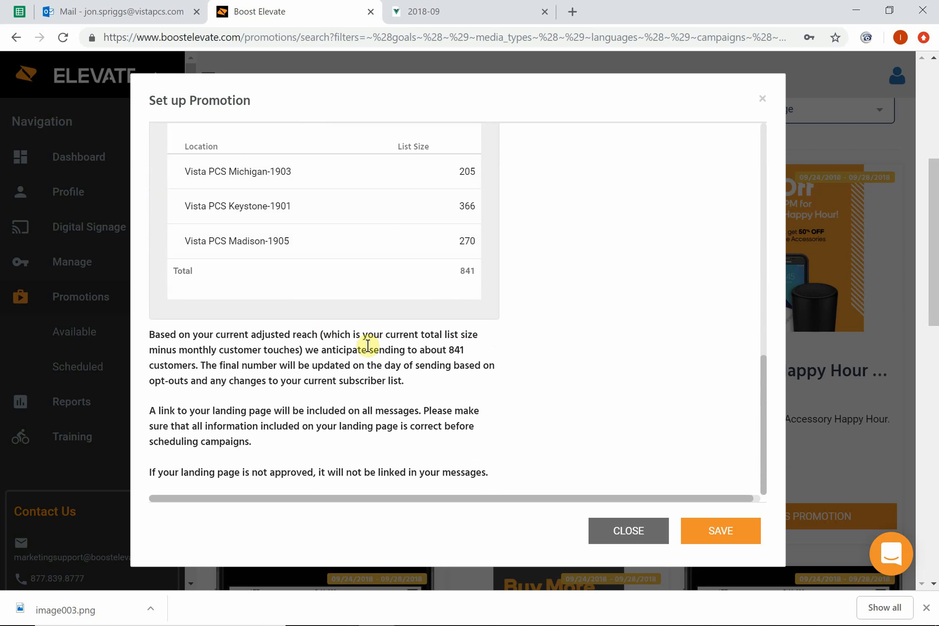
# Step: Save the promotion setup to reach its final review, and close it without confirming
pyautogui.rightClick(724, 538)
pyautogui.click(724, 538)
pyautogui.scroll(-2, 666, 470)
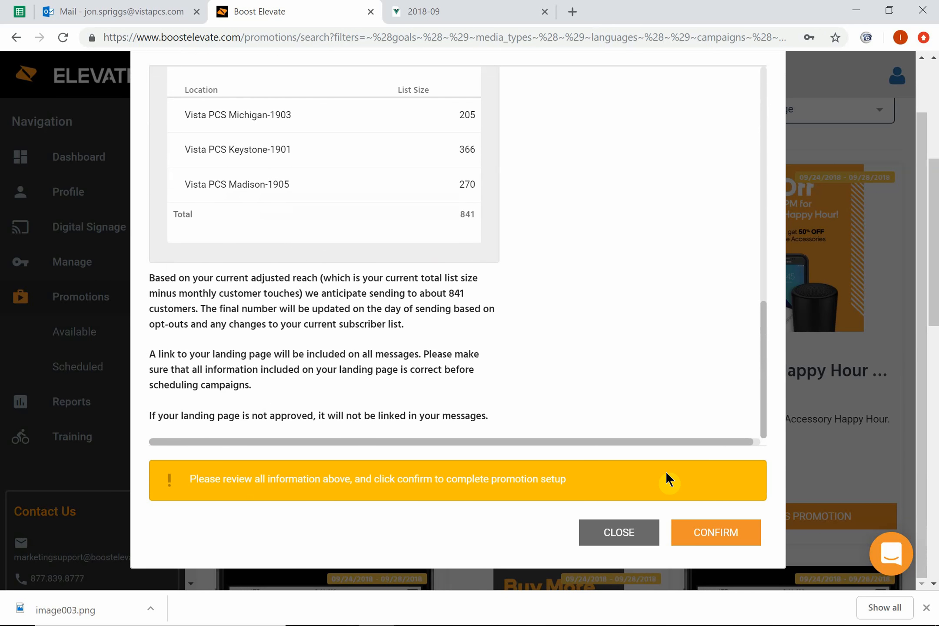
pyautogui.scroll(2, 665, 470)
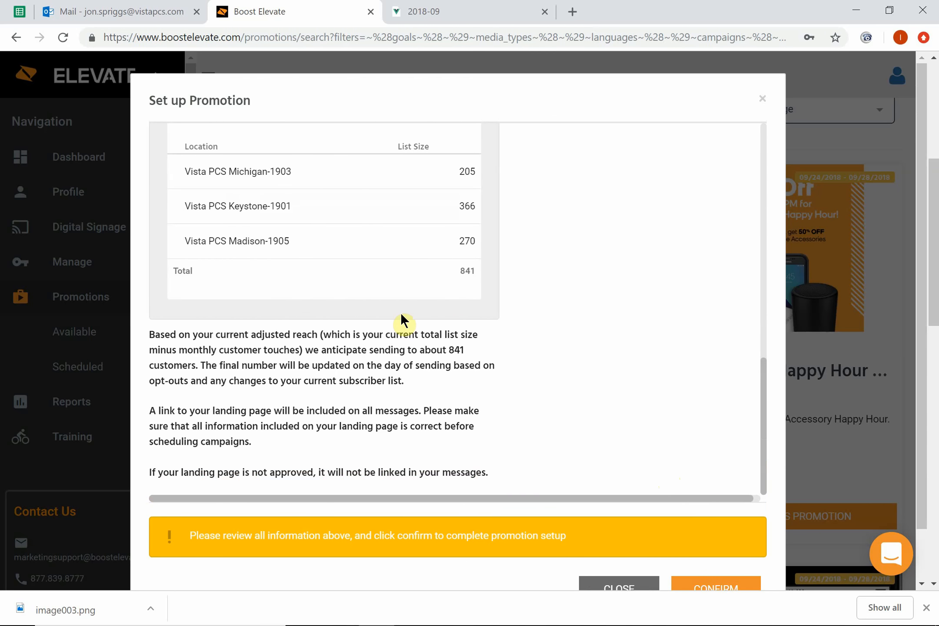
pyautogui.click(617, 585)
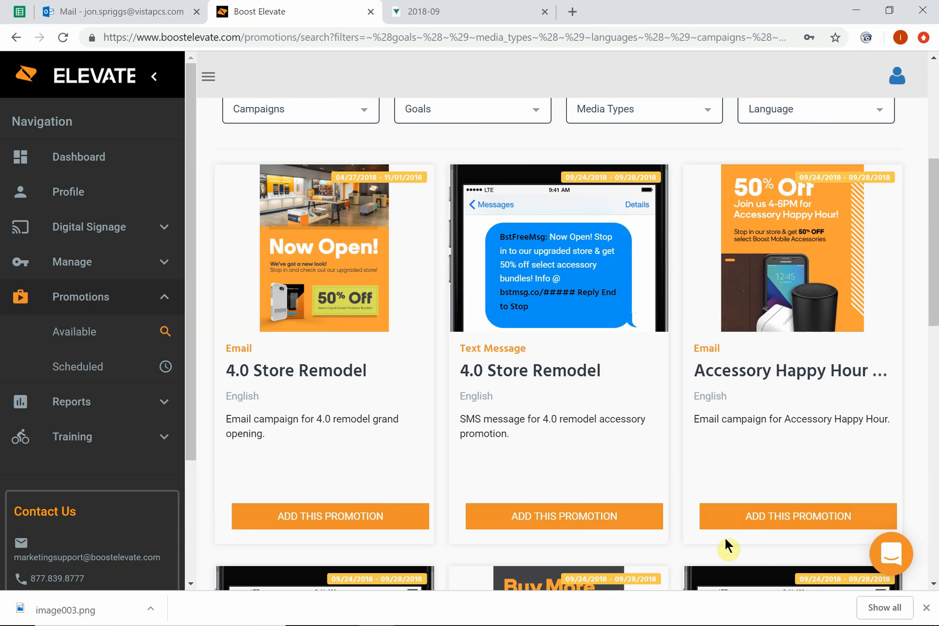
pyautogui.scroll(-6, 550, 482)
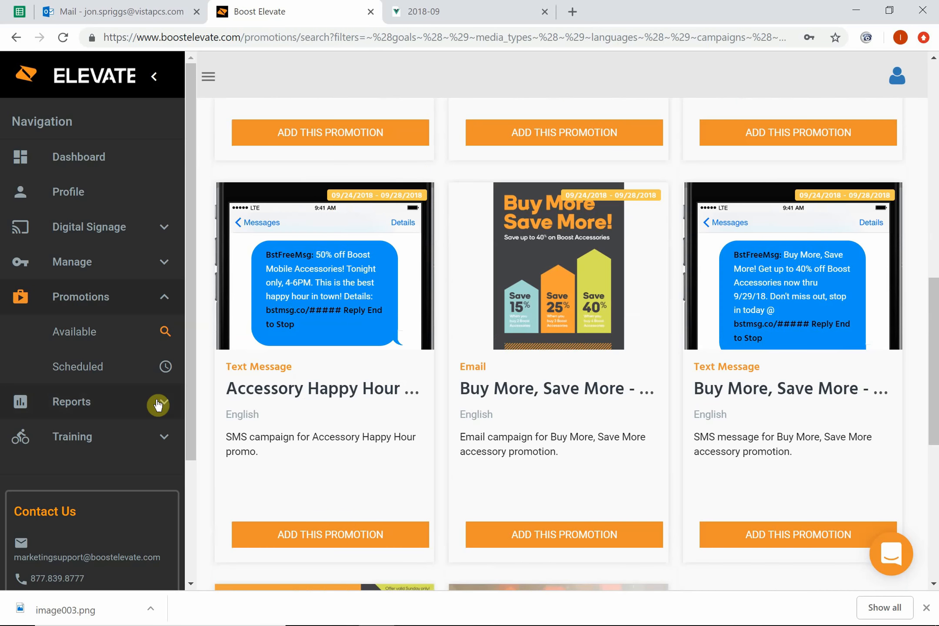
pyautogui.scroll(-4, 56, 404)
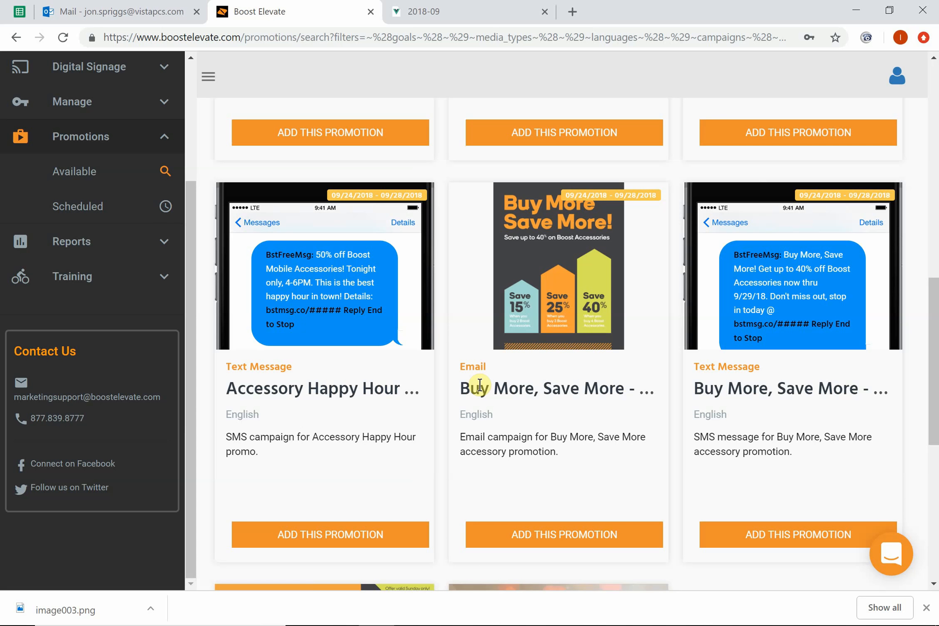
pyautogui.moveTo(544, 625)
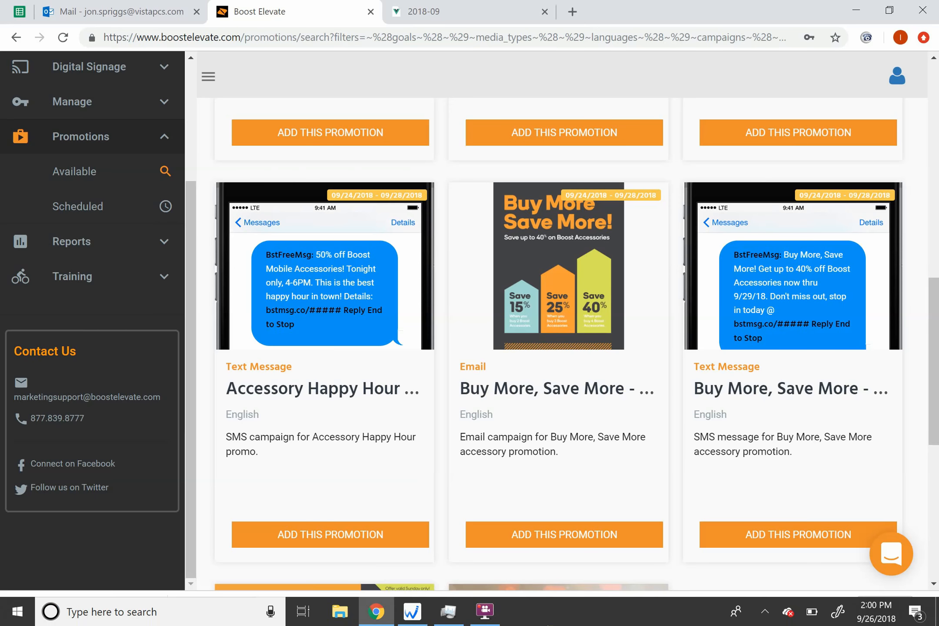
pyautogui.click(483, 618)
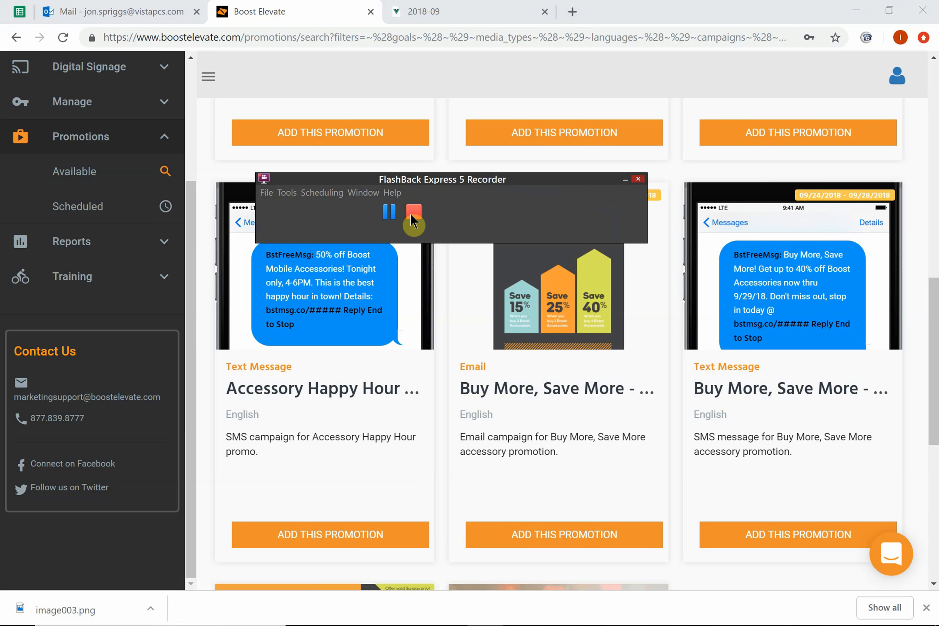